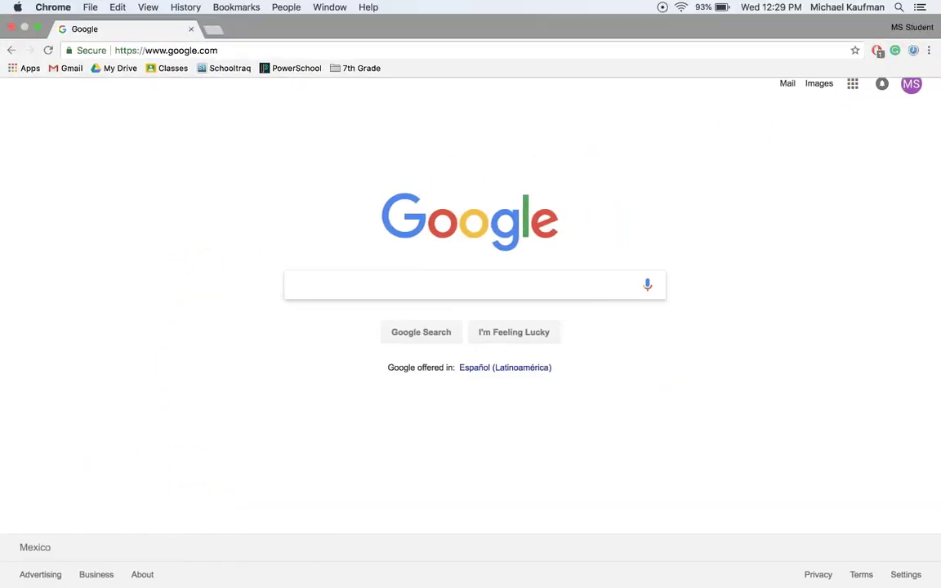
Open WasteNoTime's full settings in a new tab and view the Block List of facebook, reddit and digg.
left_click(914, 52)
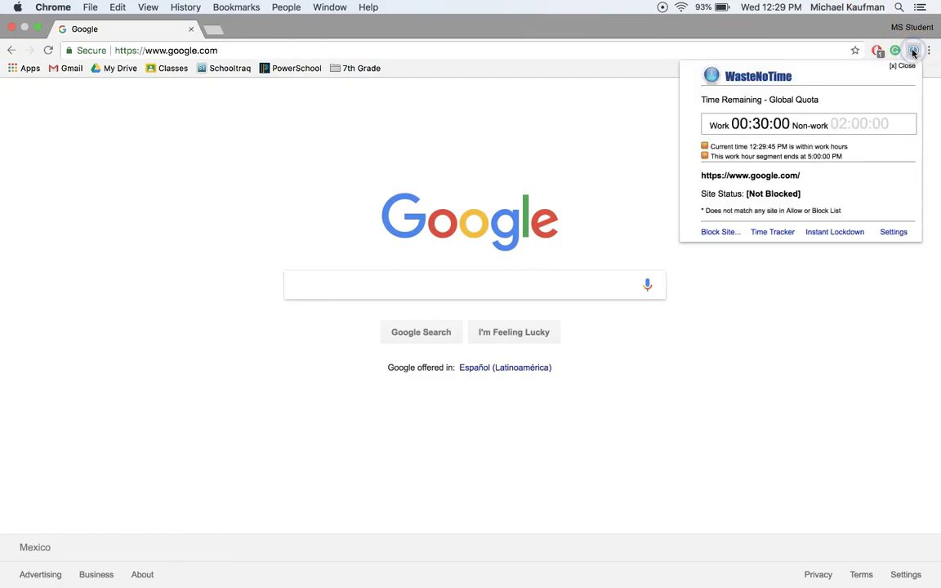
left_click(894, 233)
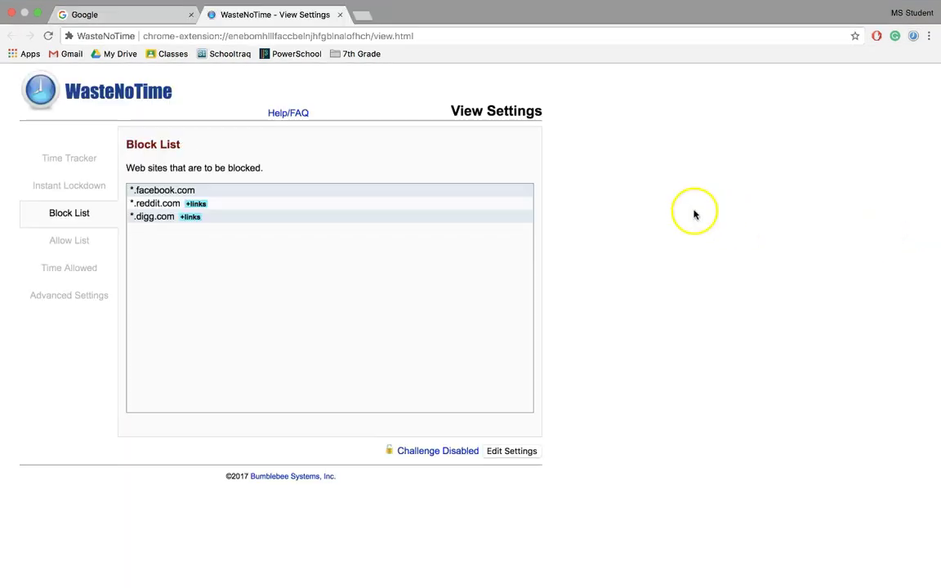
left_click(36, 217)
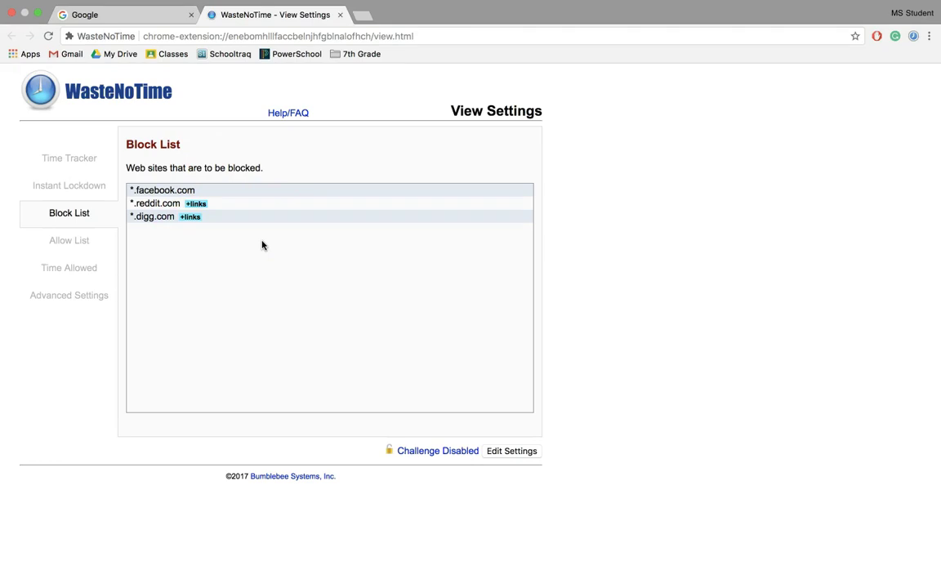
Replace digg.com with youtube.com in the editable Block List.
left_click(510, 451)
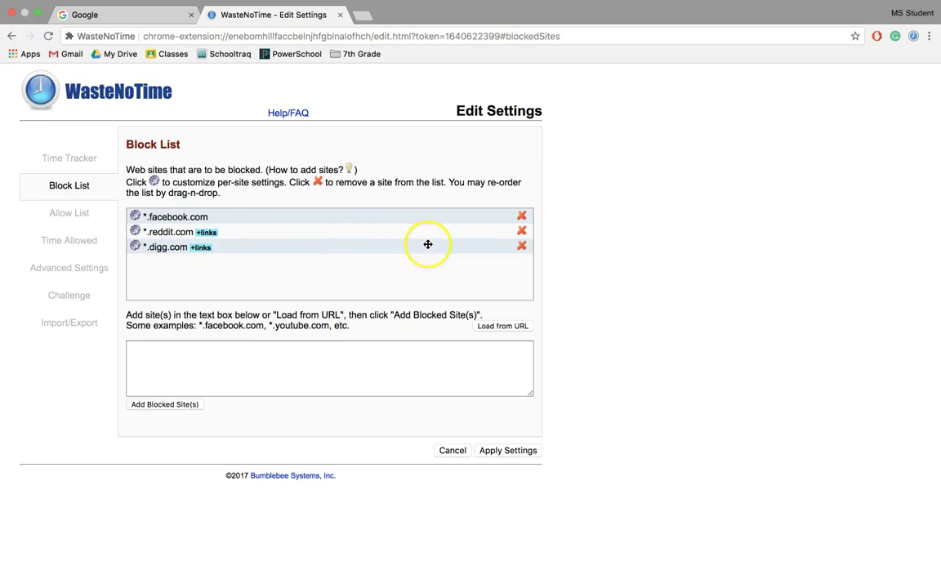
left_click(522, 246)
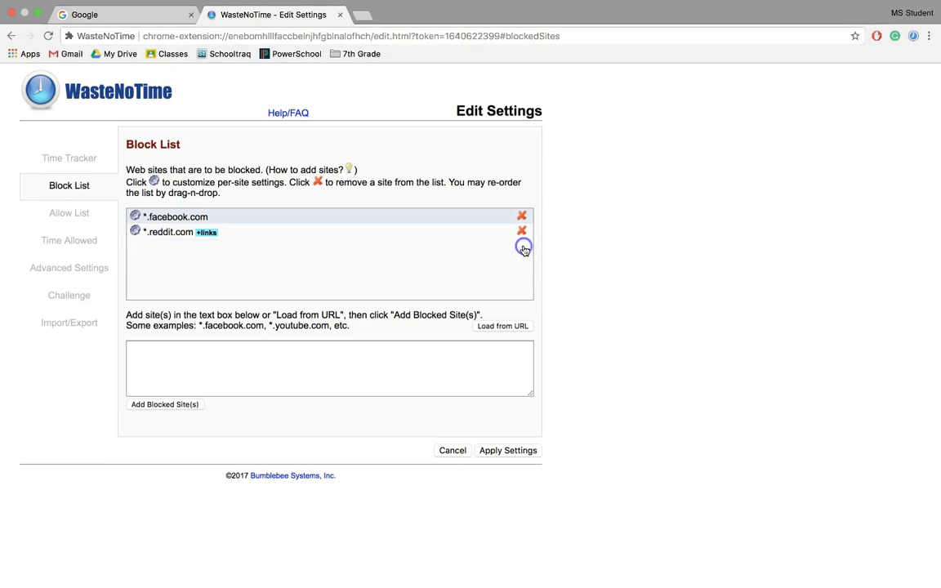
left_click(350, 354)
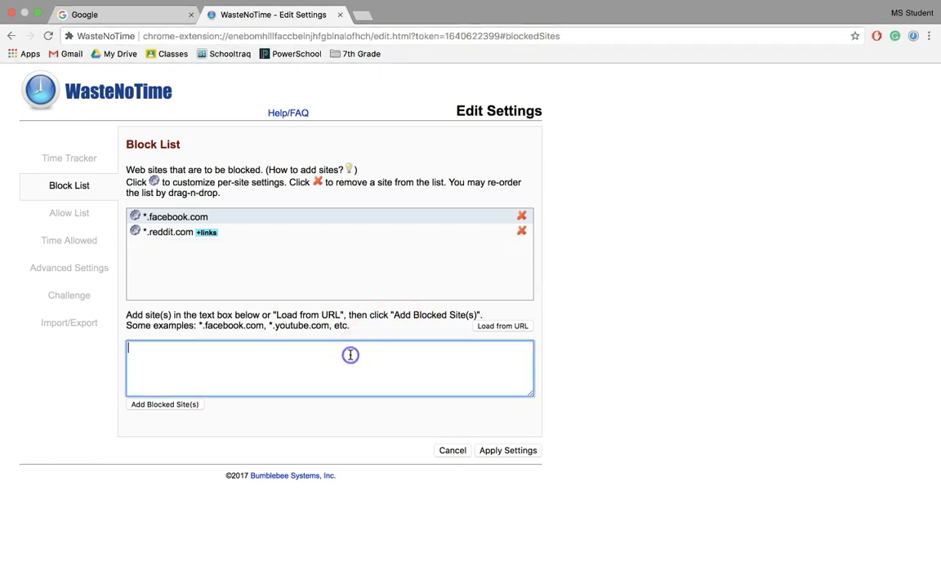
type("youtube.com")
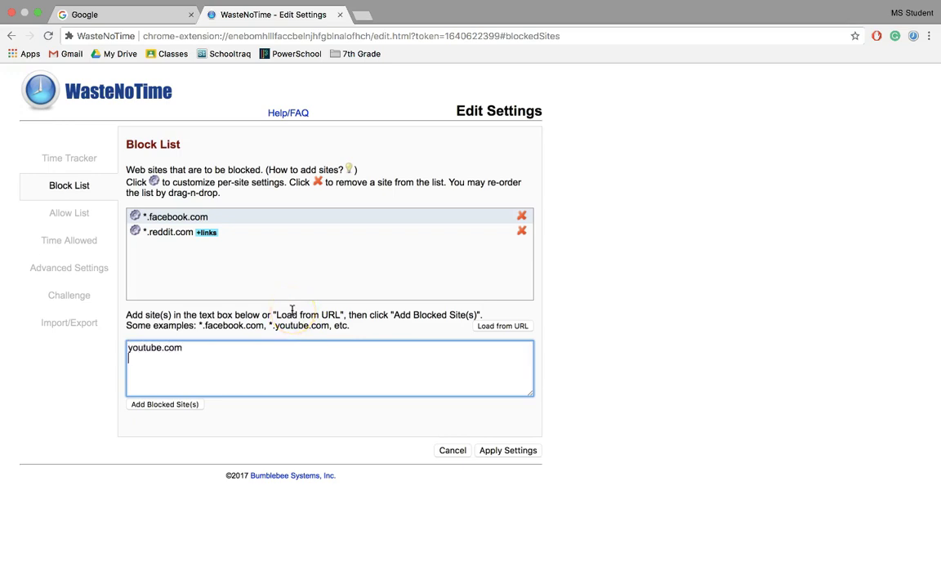
left_click(217, 382)
key("Return")
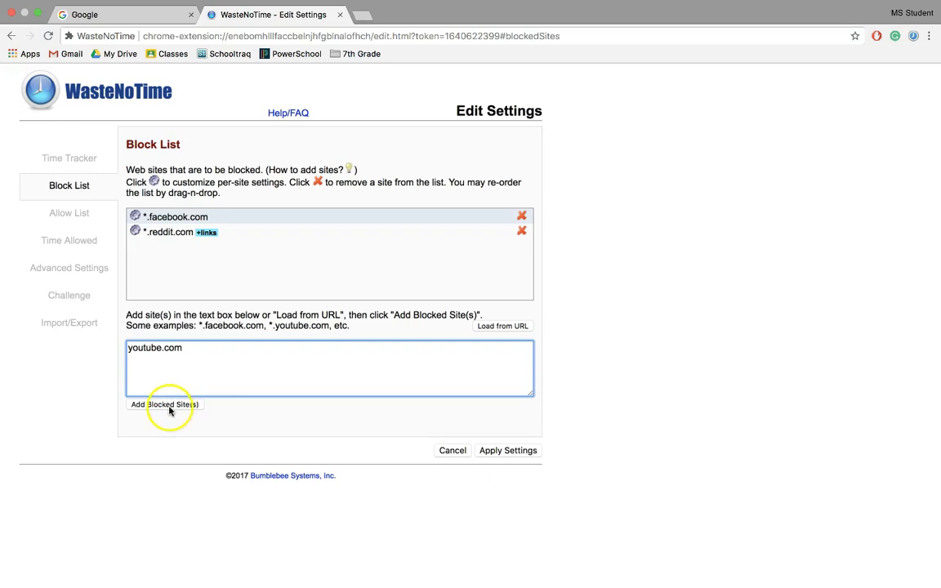
left_click(172, 405)
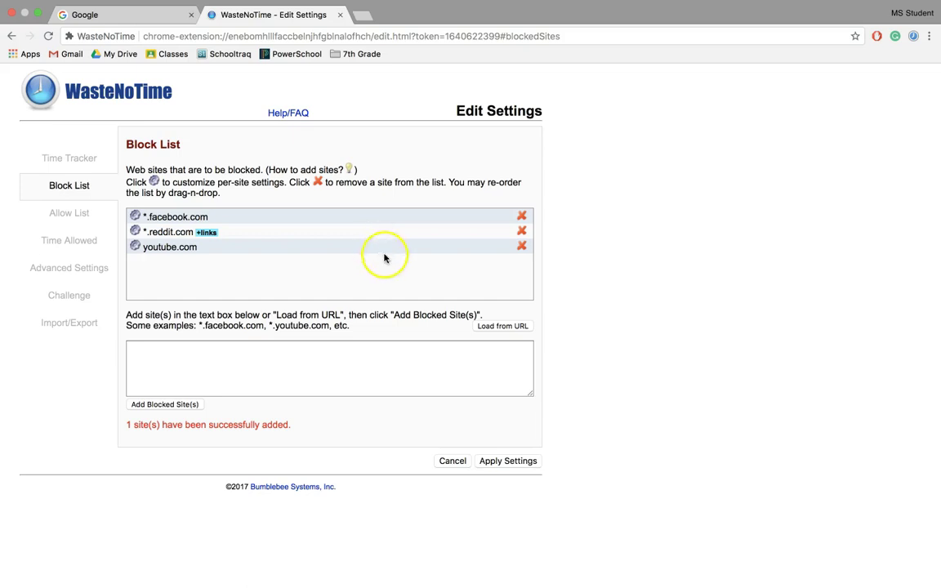
Apply the block list changes, then move via Allow List to the Time Allowed quota settings.
left_click(508, 462)
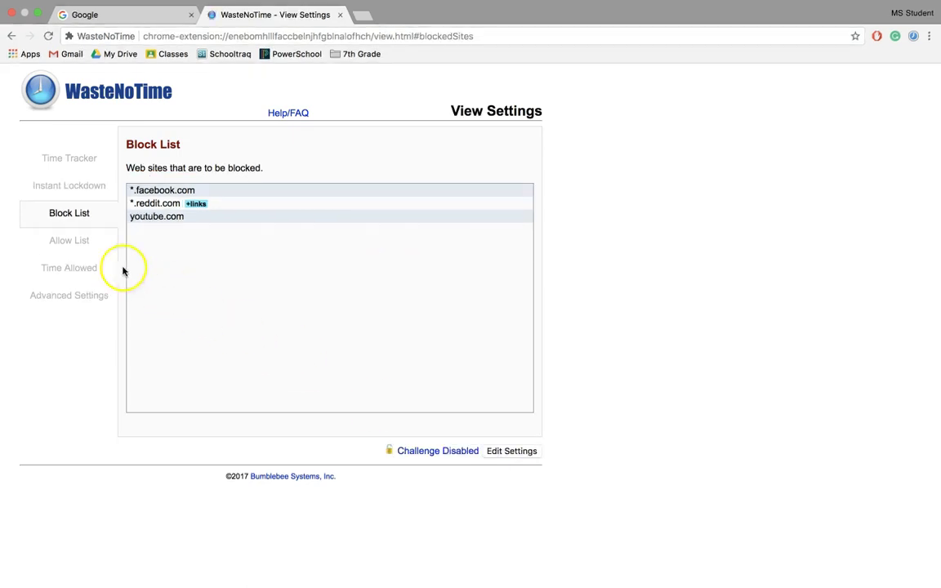
left_click(72, 239)
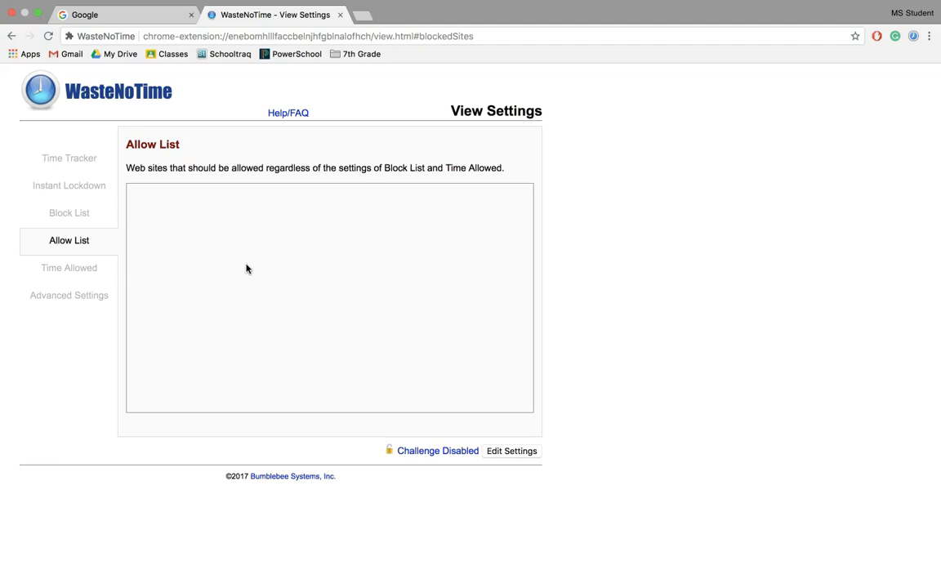
left_click(480, 173)
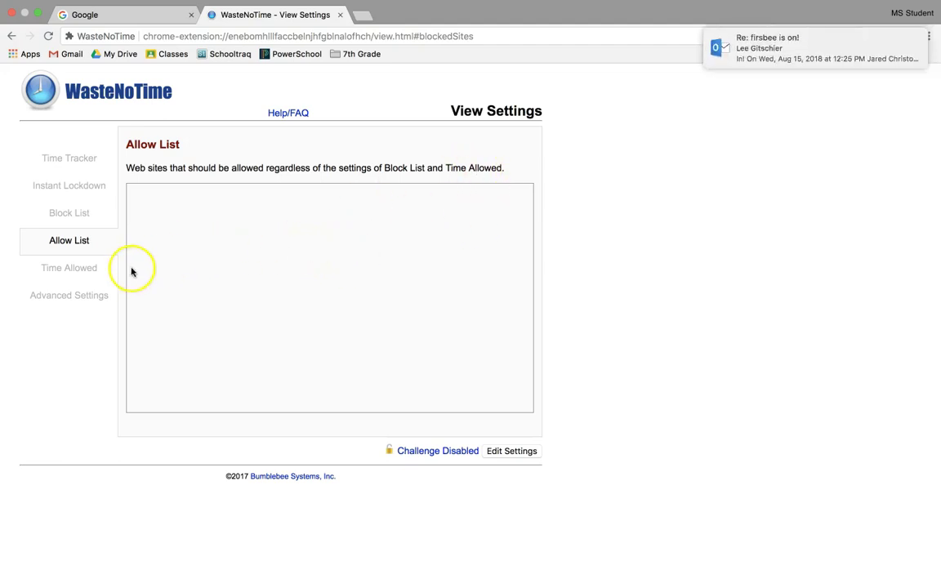
left_click(90, 270)
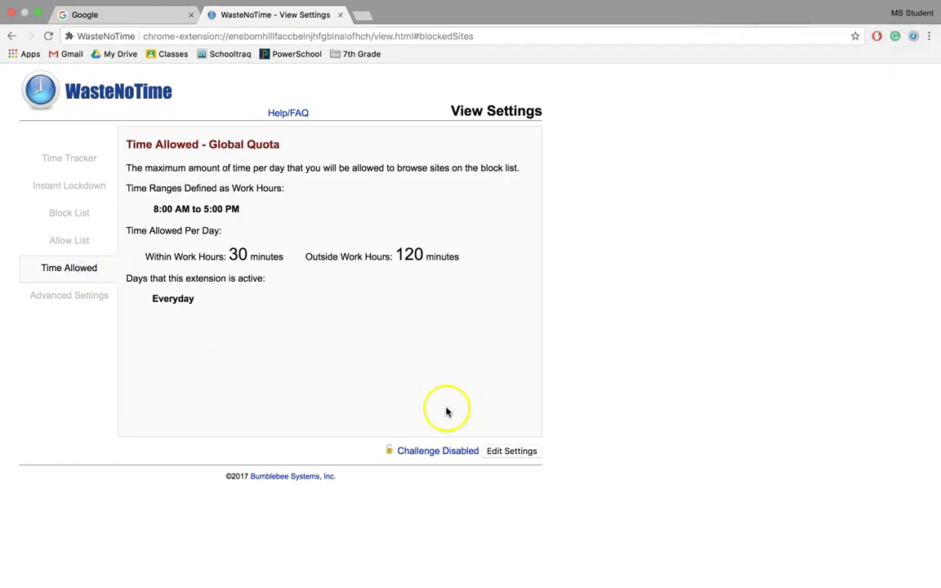
Make Time Allowed editable and set work hours from 3:00 PM to 10:00 PM, leaving time-range mode unchanged.
left_click(512, 451)
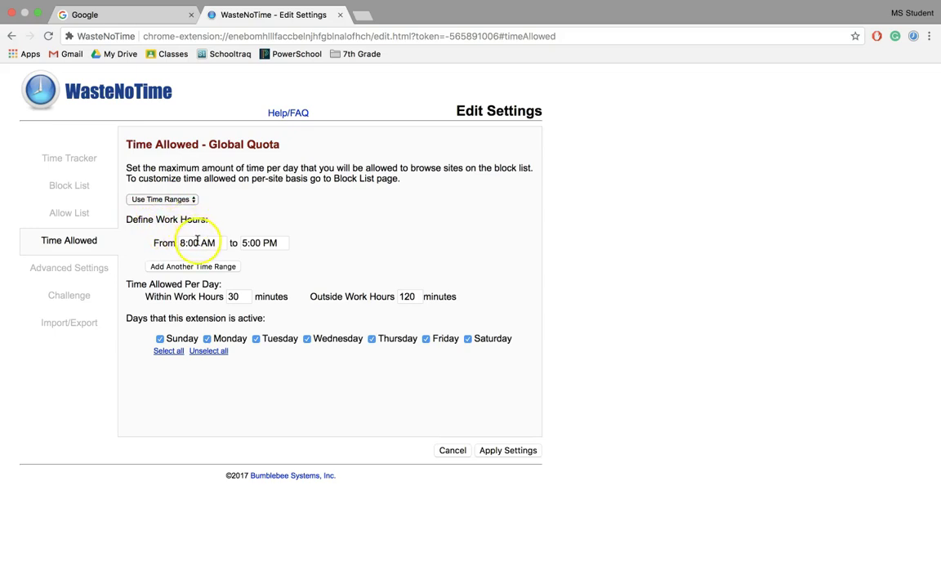
left_click(197, 242)
scroll(214, 317, "down", 5)
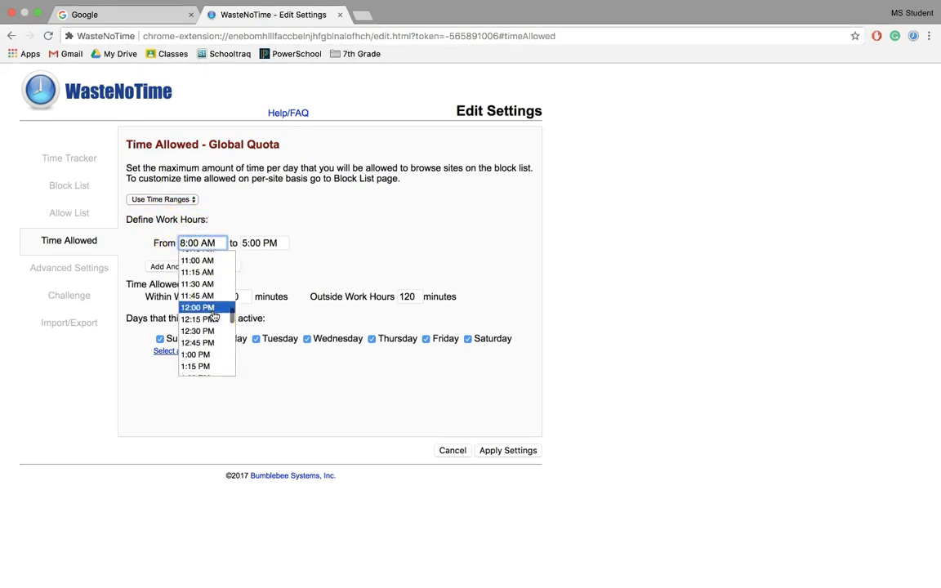
scroll(214, 317, "down", 3)
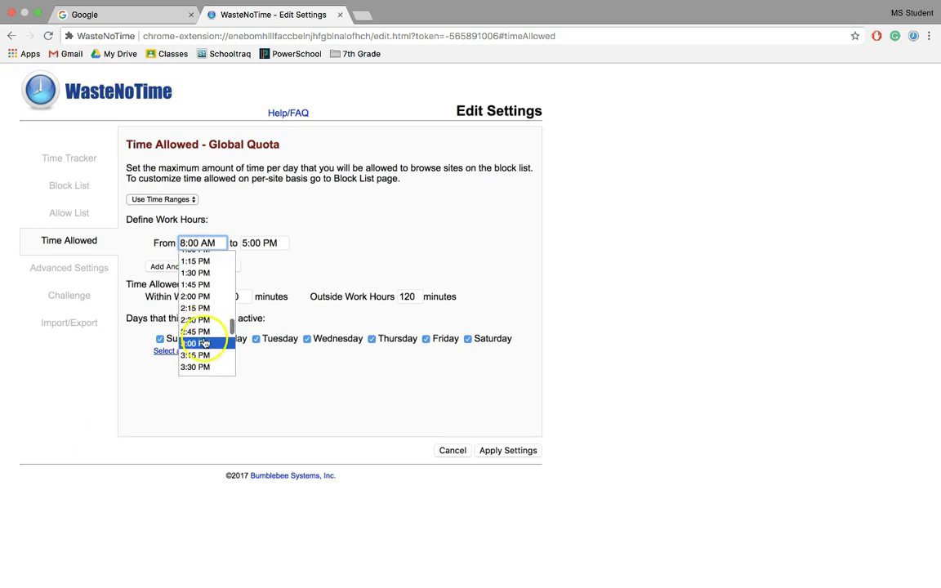
left_click(203, 344)
left_click(264, 243)
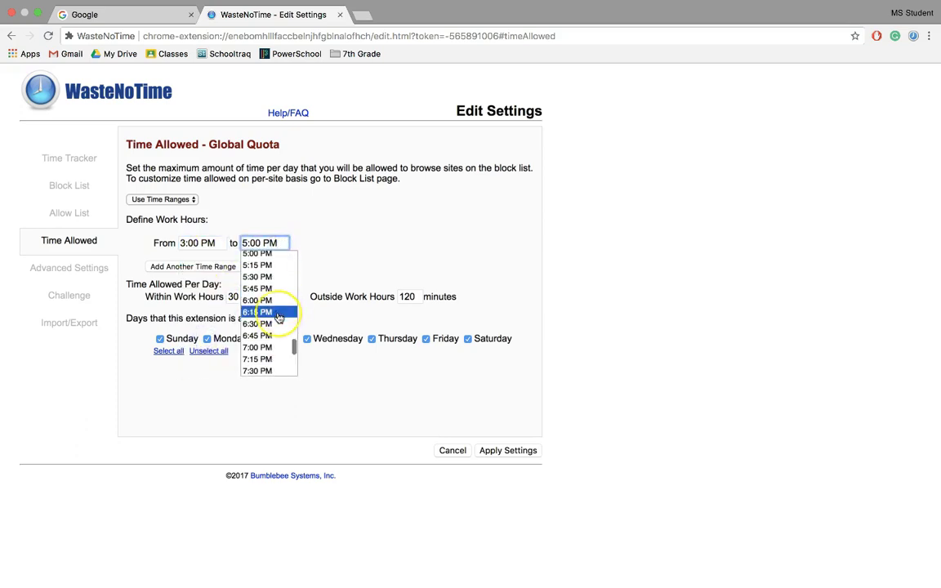
scroll(278, 317, "down", 5)
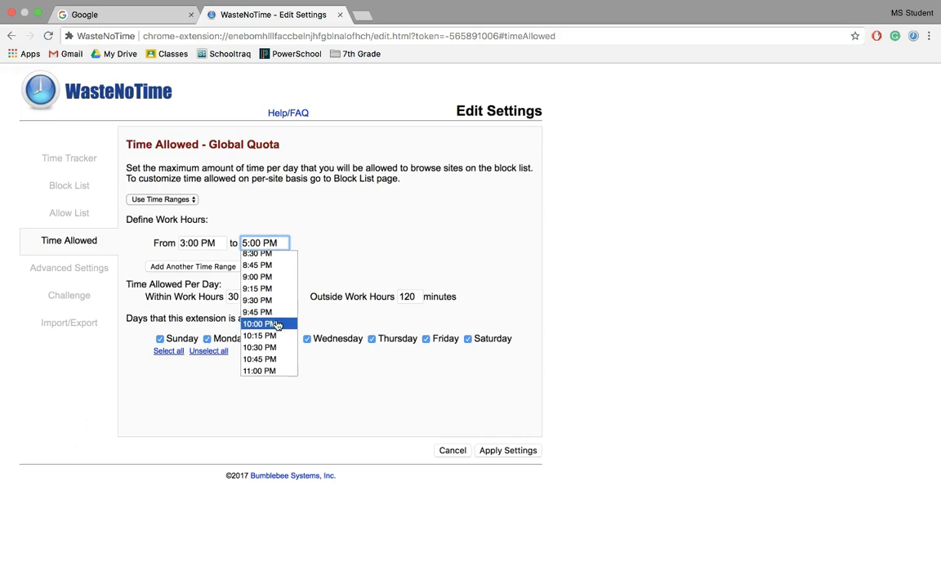
left_click(277, 324)
left_click(330, 258)
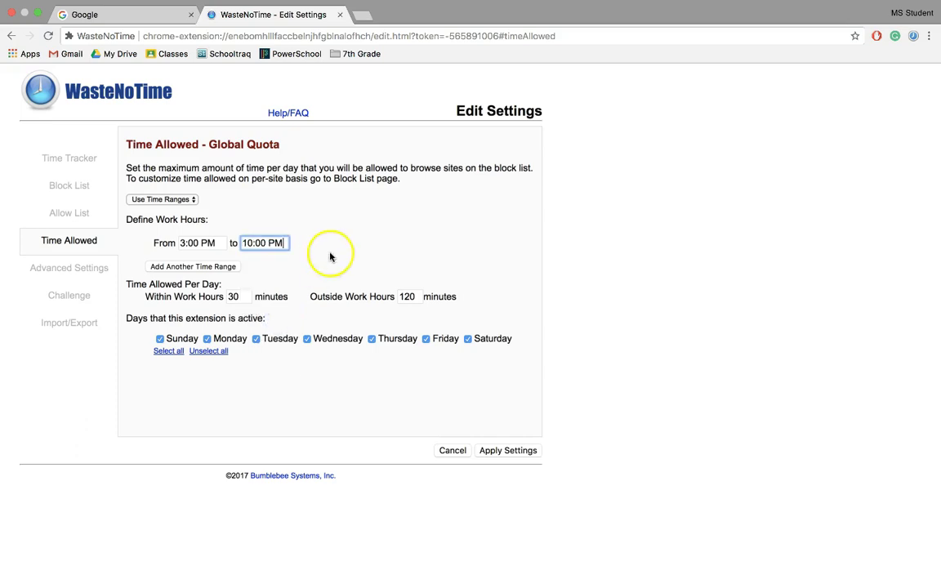
left_click(196, 205)
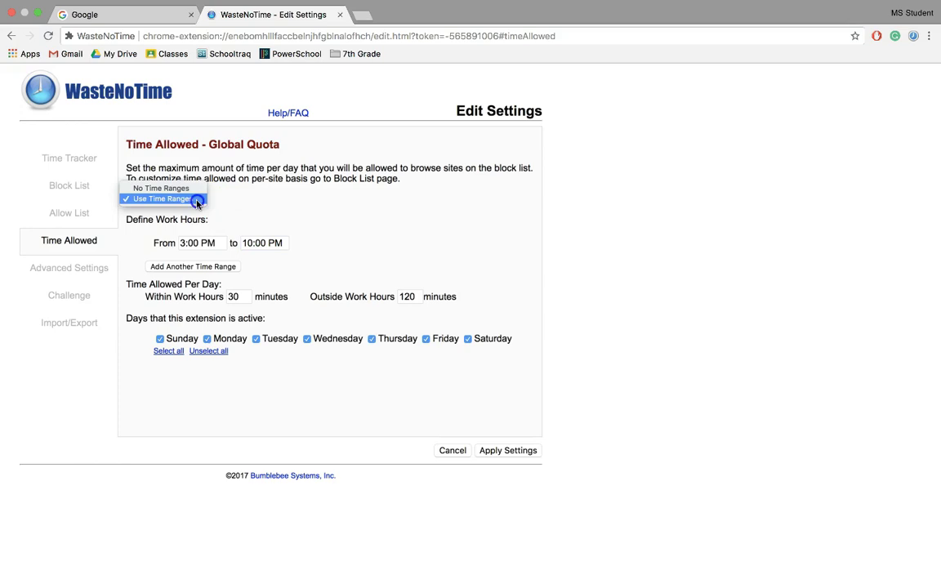
left_click(262, 210)
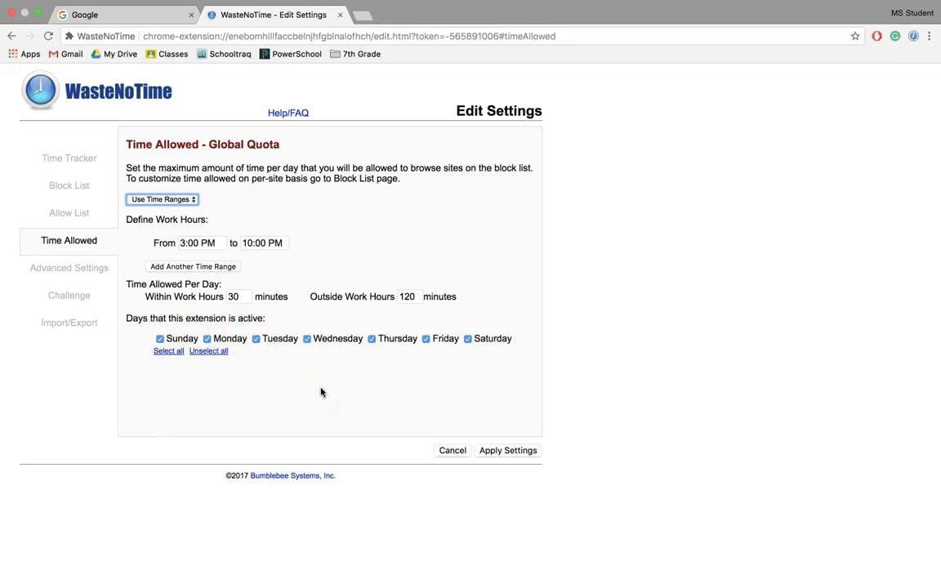
Change the within-work-hours quota from 30 to 20 minutes, keep every day active, and apply.
left_click(466, 340)
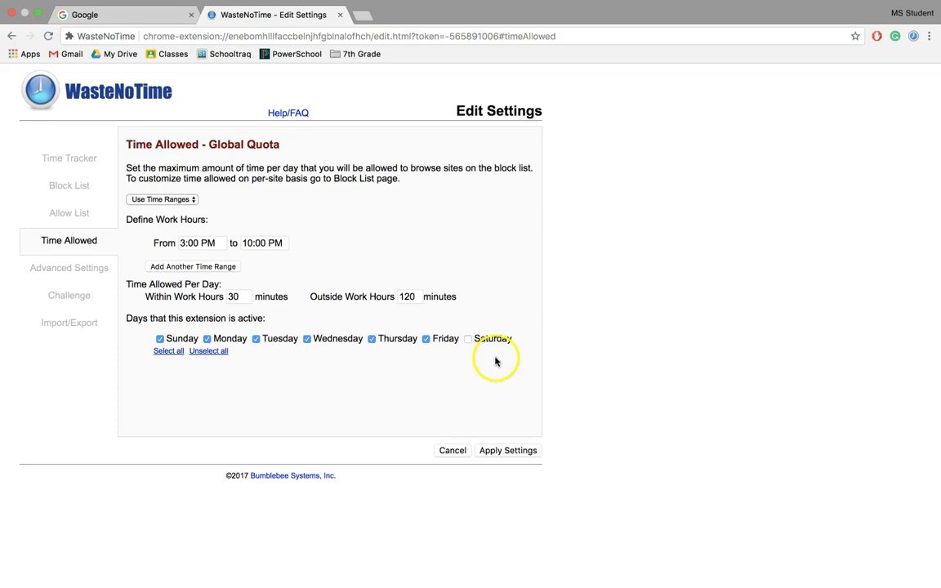
left_click(467, 339)
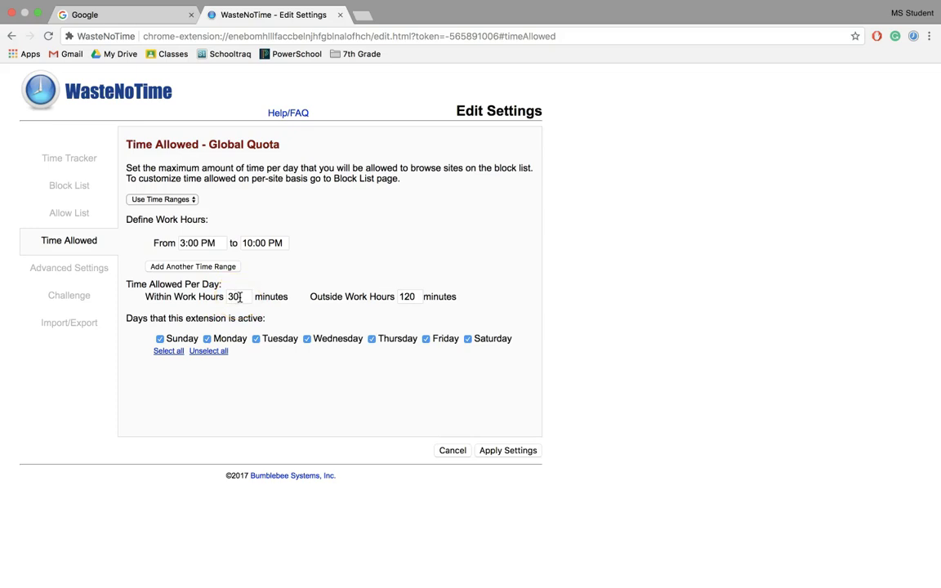
left_click(239, 298)
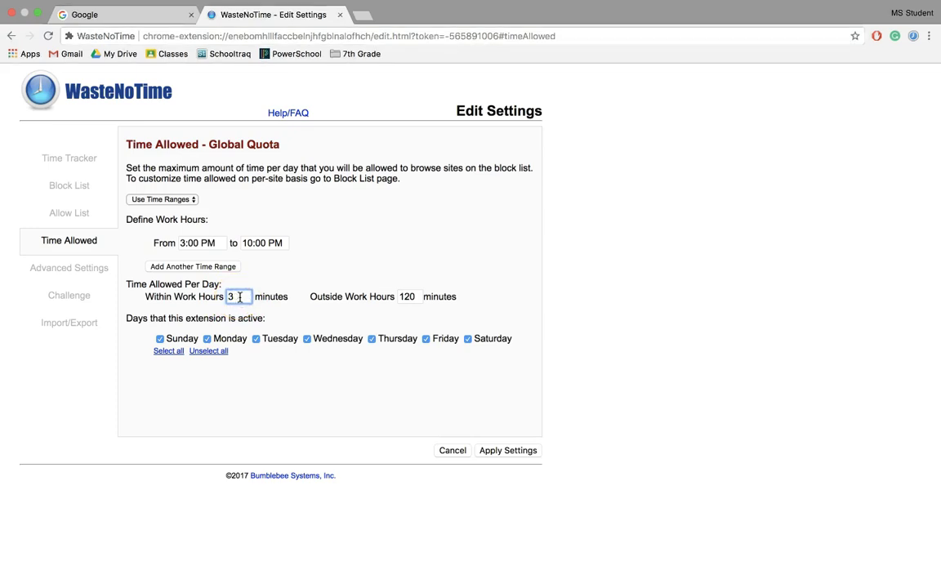
key("BackSpace")
type("15")
type("20")
left_click(507, 451)
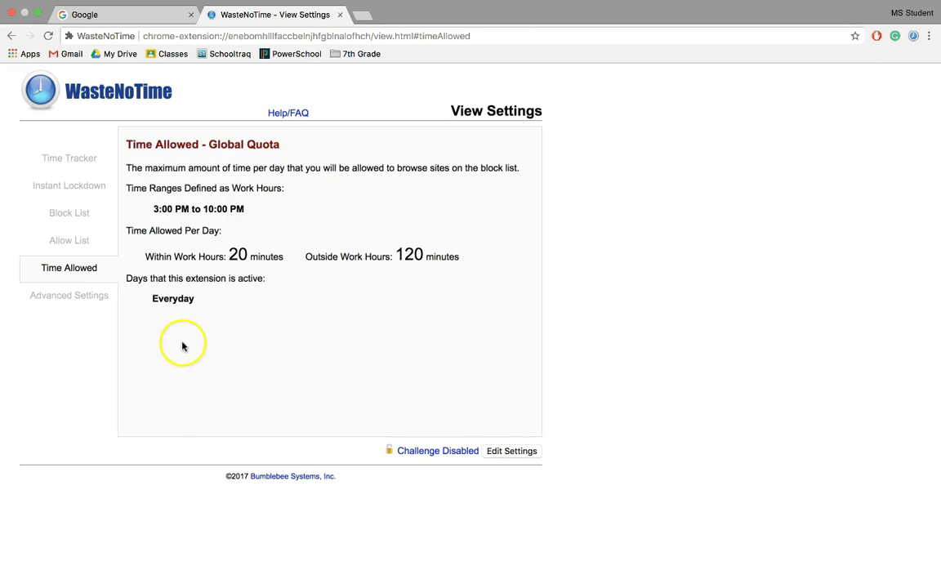
Open Advanced Settings for editing, showing the 30-minute idle timeout and 3-minute warning.
left_click(85, 298)
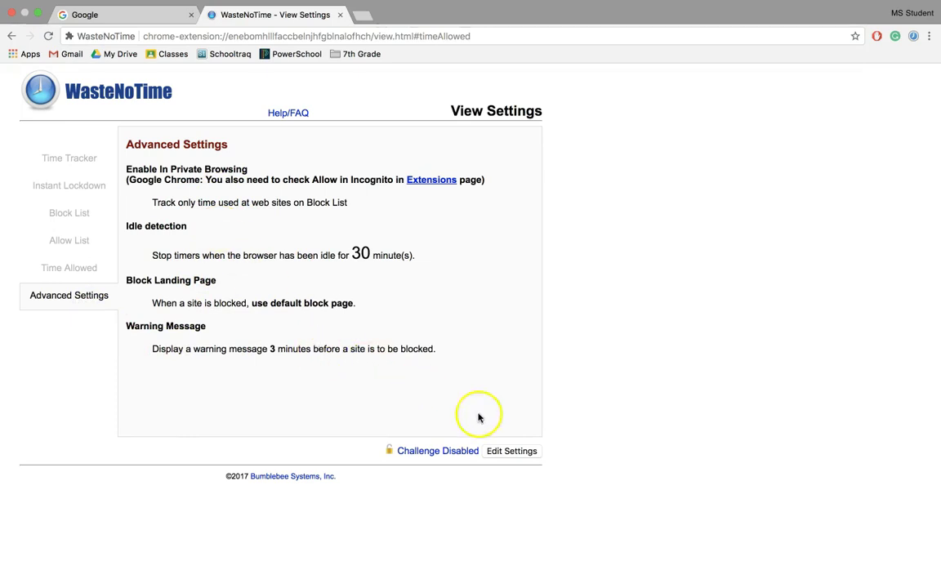
left_click(528, 451)
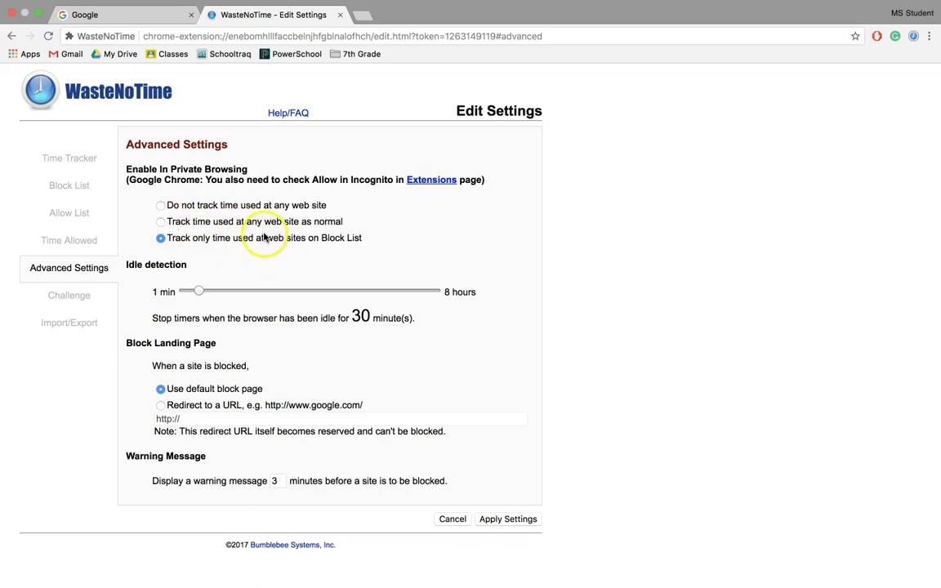
scroll(264, 237, "down", 1)
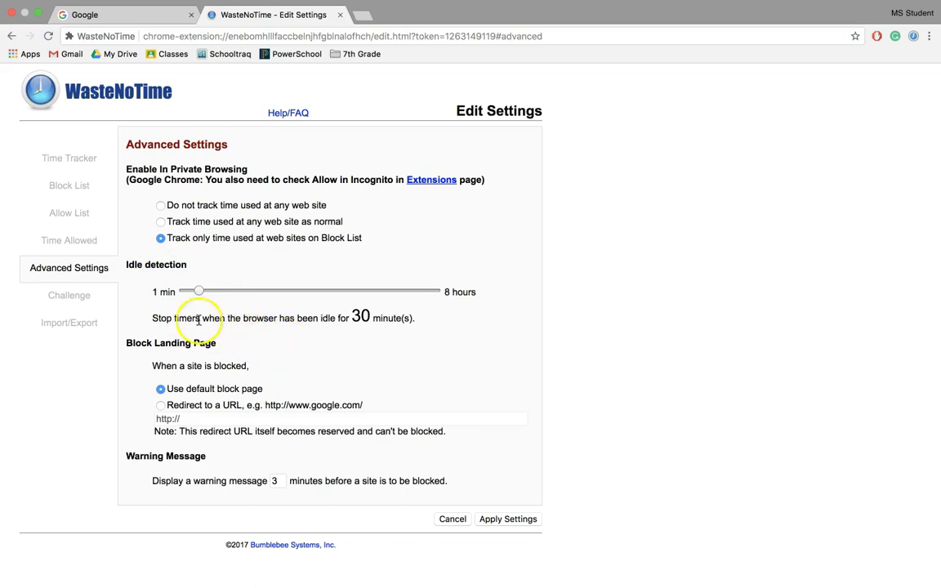
Set the Challenge option to 'Ask for typing a randomly generated string'.
left_click(84, 300)
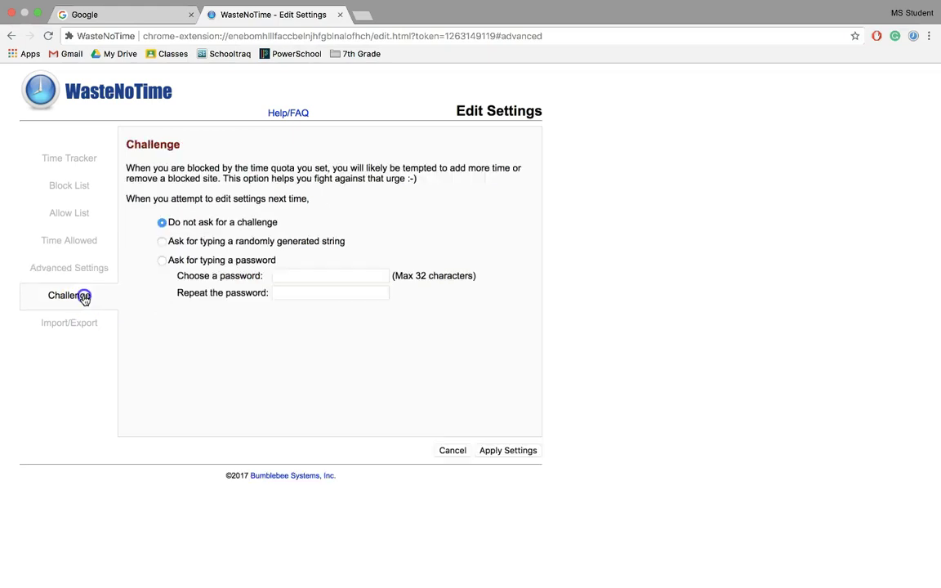
left_click(162, 242)
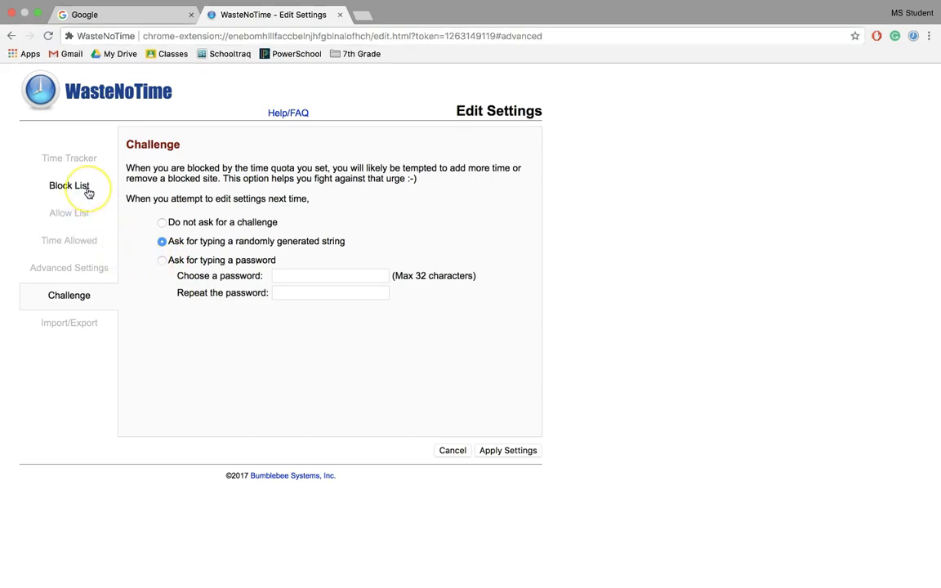
Keep the Time Tracker at Top 10 sites and apply all settings.
left_click(78, 160)
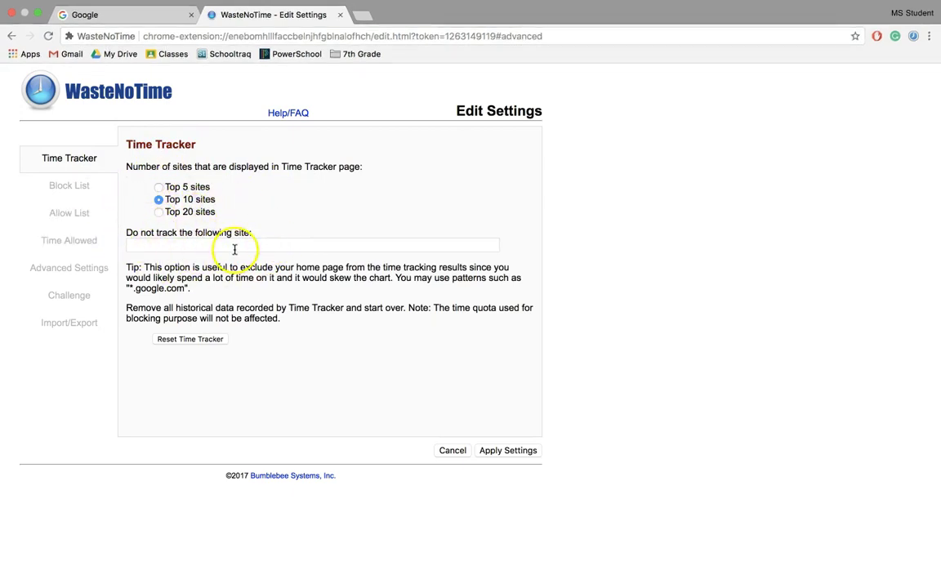
left_click(500, 450)
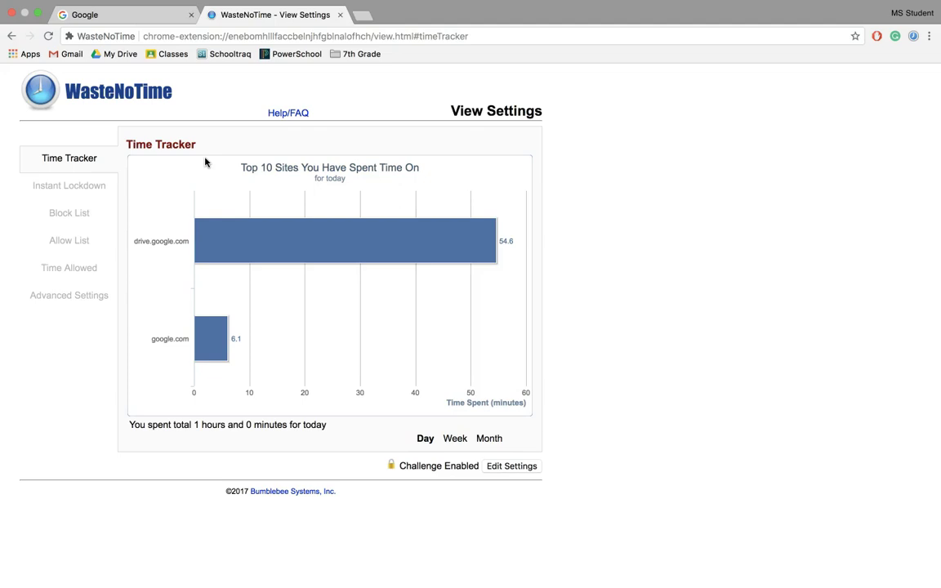
left_click(249, 183)
left_click(279, 353)
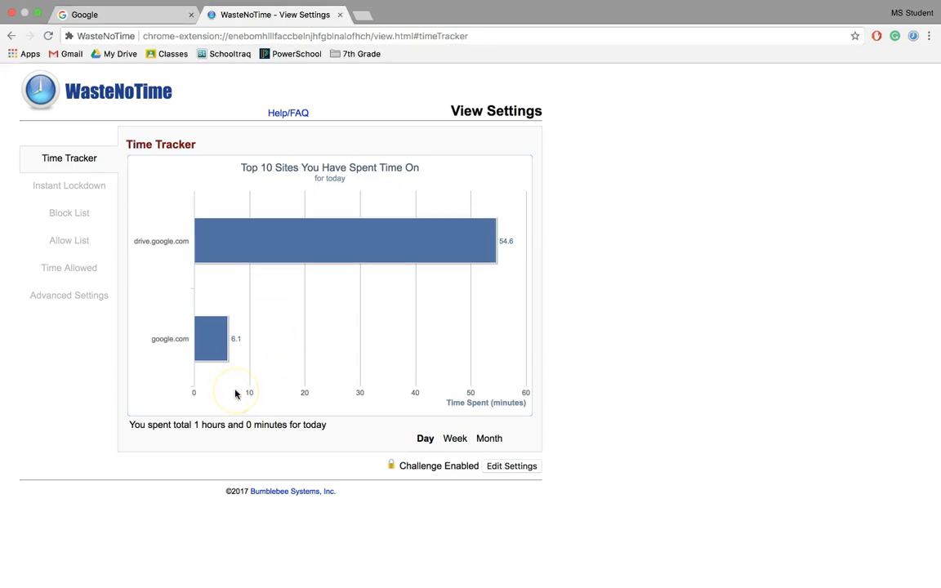
mouse_move(317, 373)
left_mouse_down()
mouse_move(321, 277)
mouse_move(334, 360)
mouse_move(380, 316)
left_mouse_up()
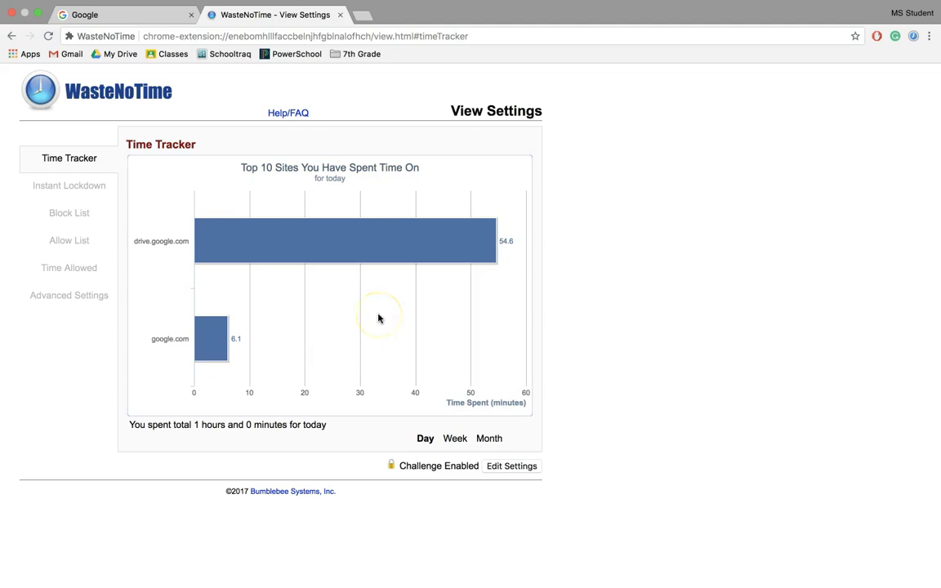